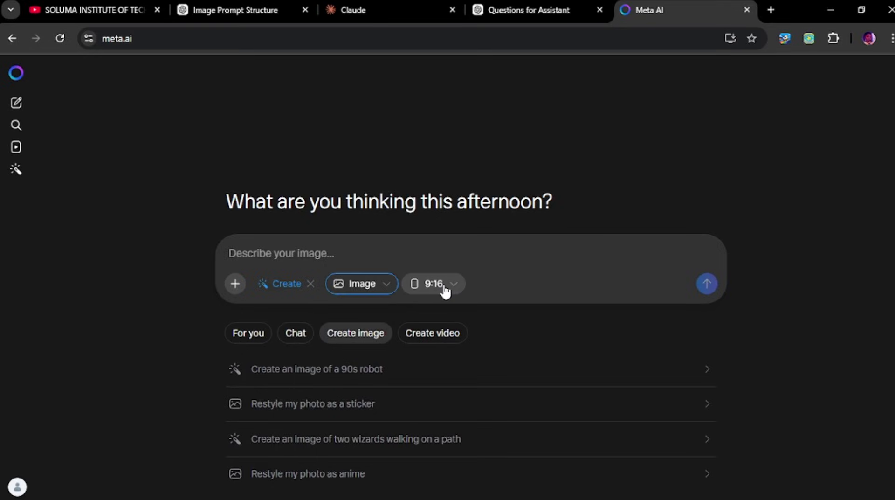
Check the available image aspect ratios, expand the sidebar and look at the recent conversations in the chat search
click(443, 290)
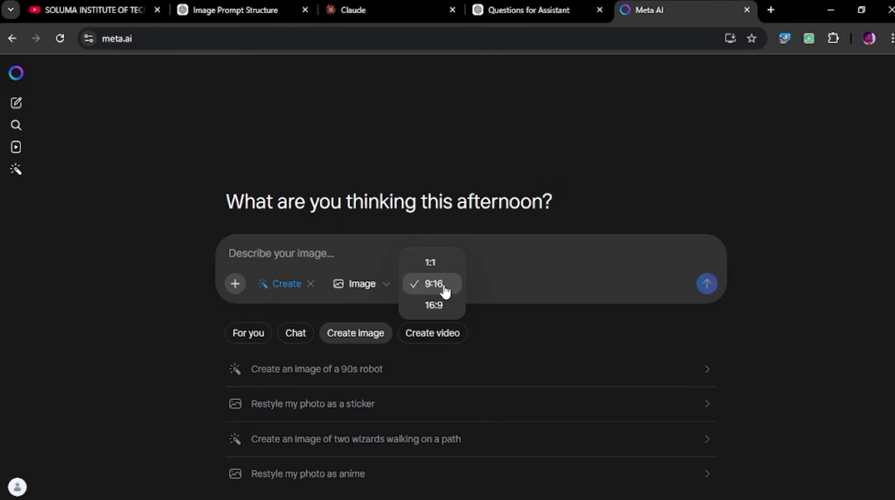
click(503, 246)
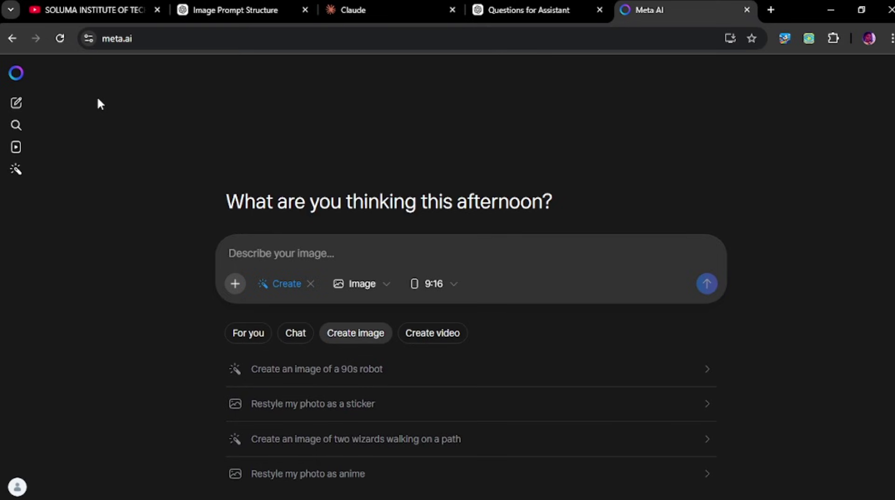
click(19, 78)
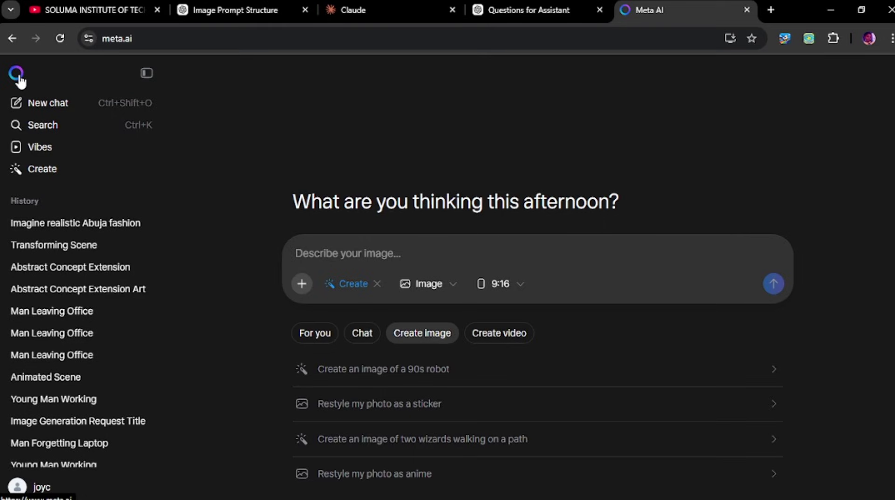
click(43, 127)
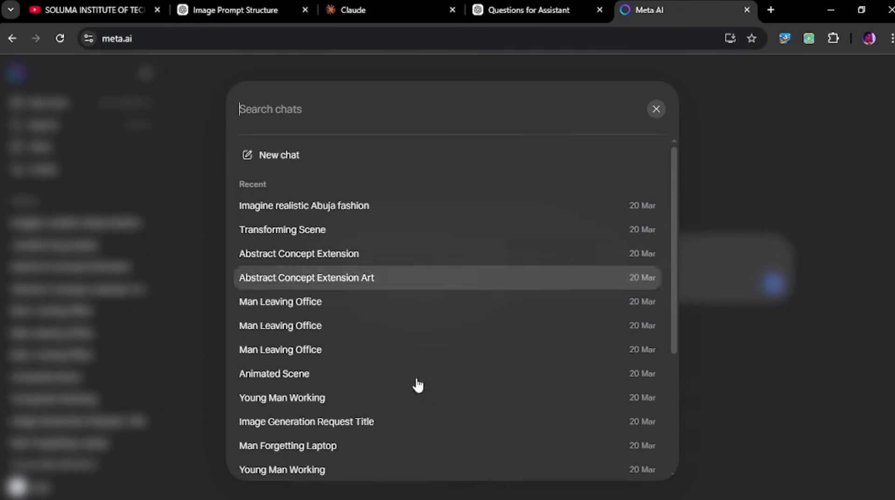
click(656, 110)
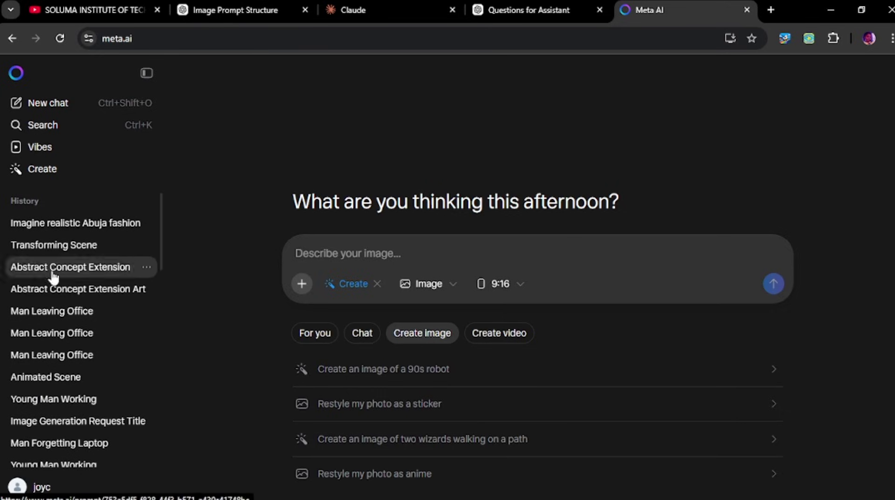
Open the kori bustard video in the Vibes feed, read its full prompt and return to the feed
click(45, 154)
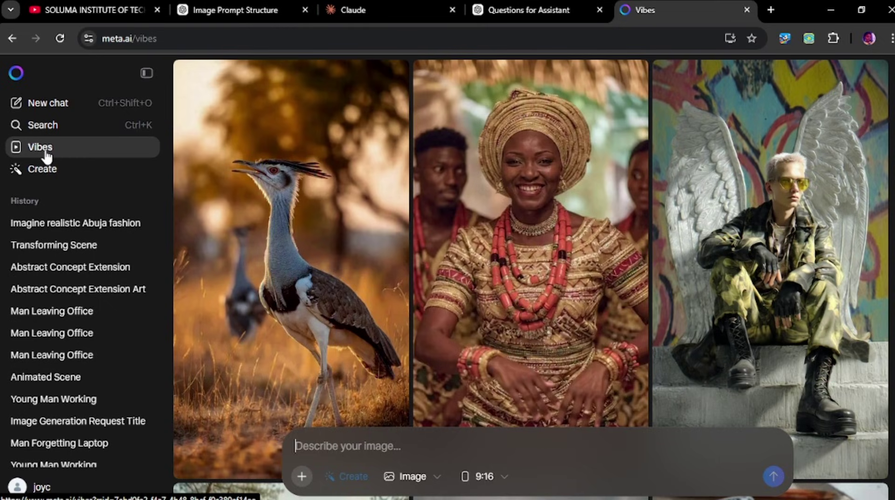
click(268, 179)
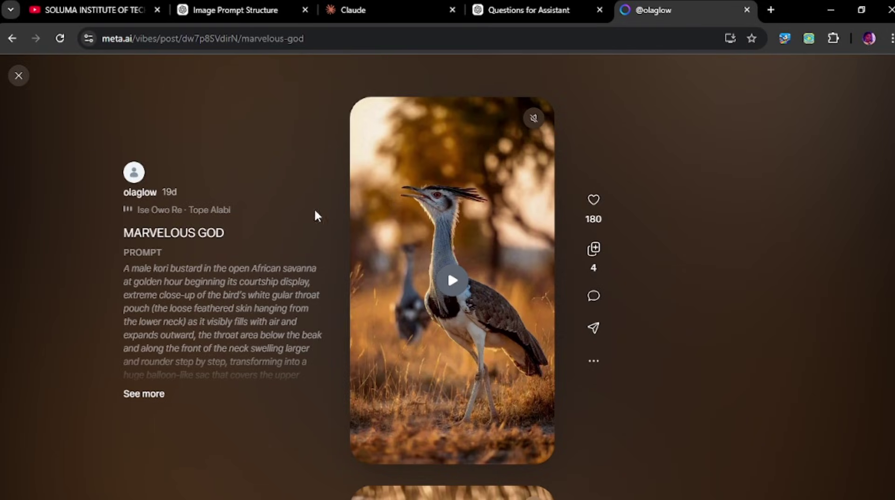
click(594, 250)
click(148, 395)
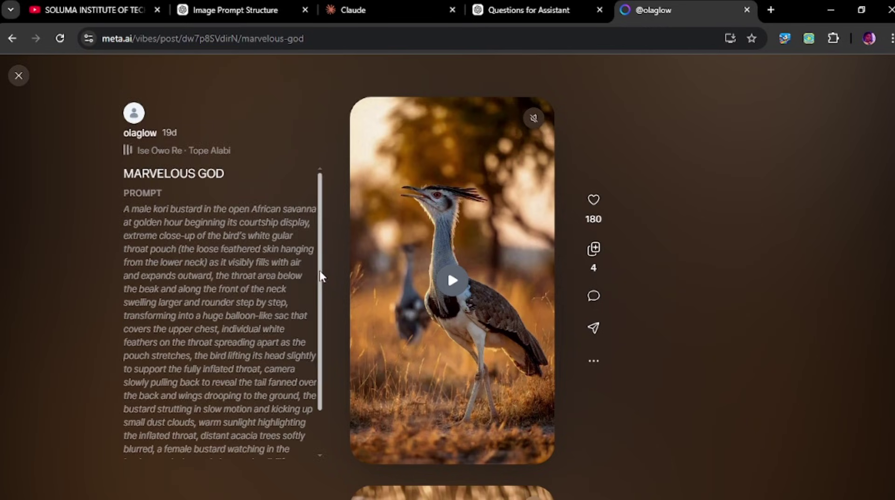
drag(320, 273, 329, 252)
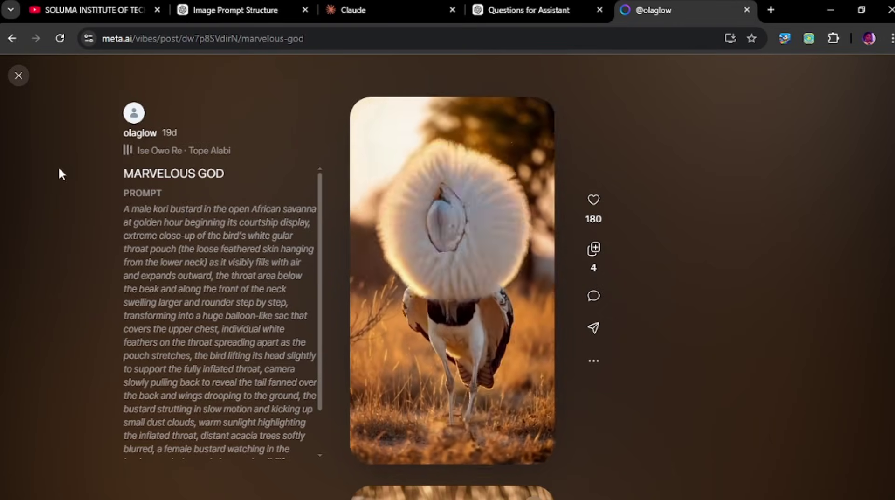
click(20, 77)
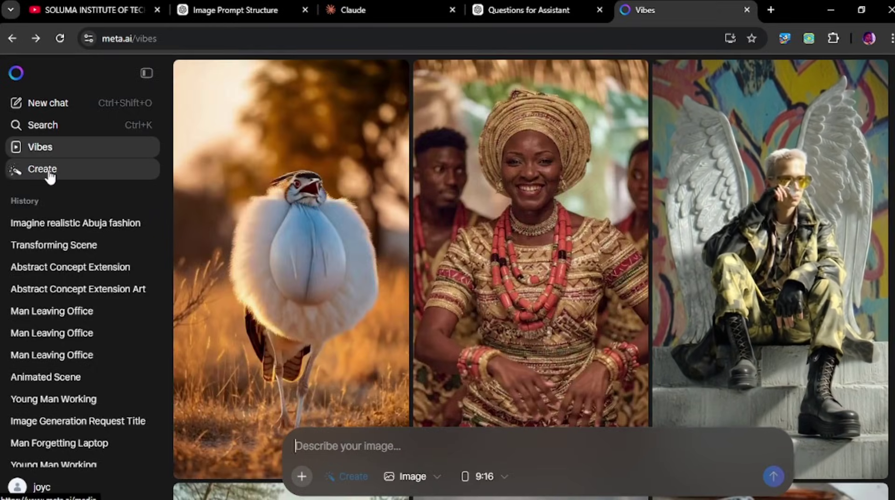
View the gallery of past creations, start a new chat and collapse the sidebar
click(50, 177)
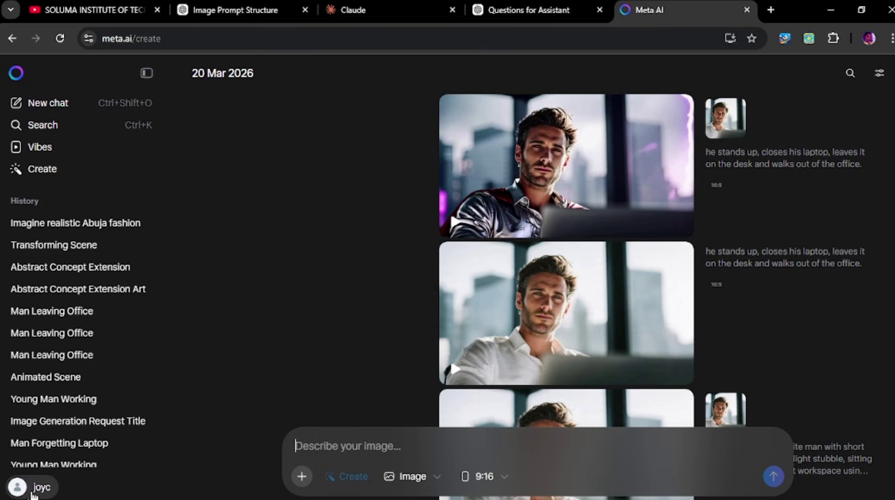
click(54, 108)
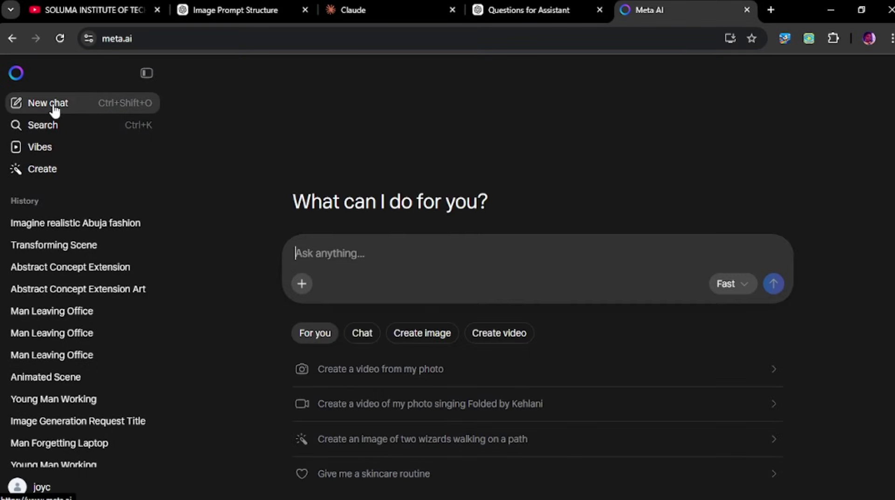
click(144, 74)
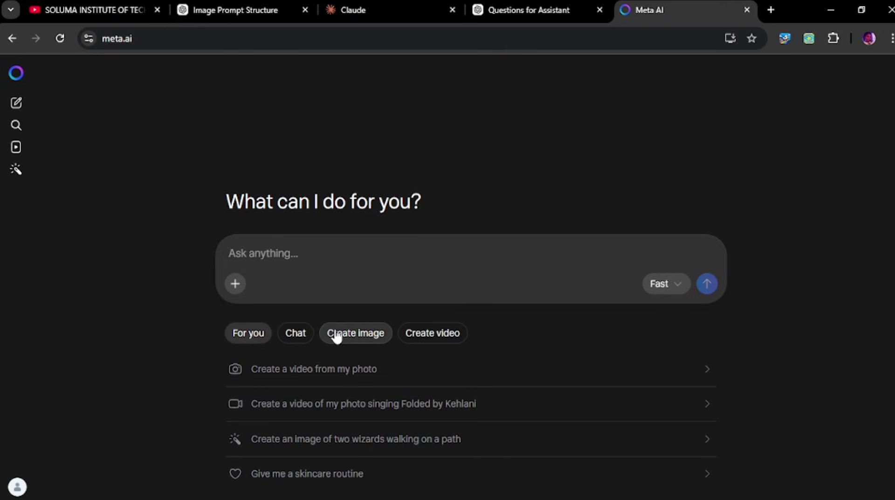
Examine the chat box's attachment and creation options and its Thinking and Fast response modes
click(235, 284)
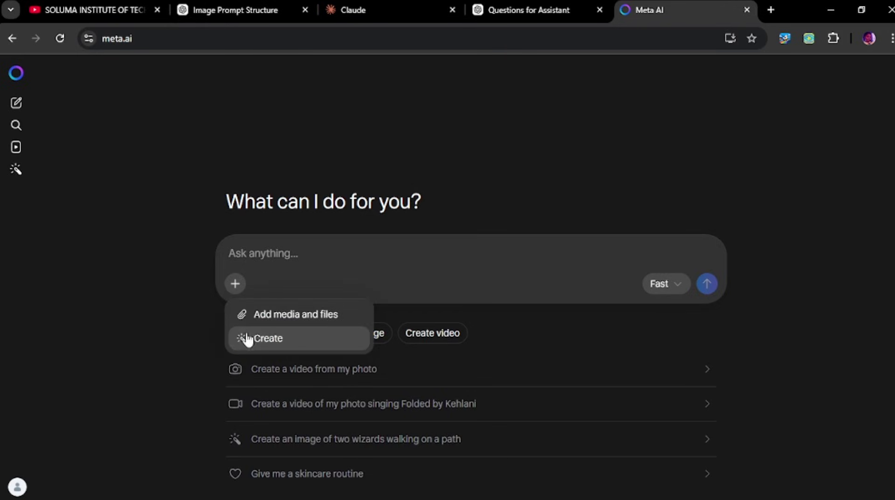
click(273, 252)
click(235, 285)
click(625, 275)
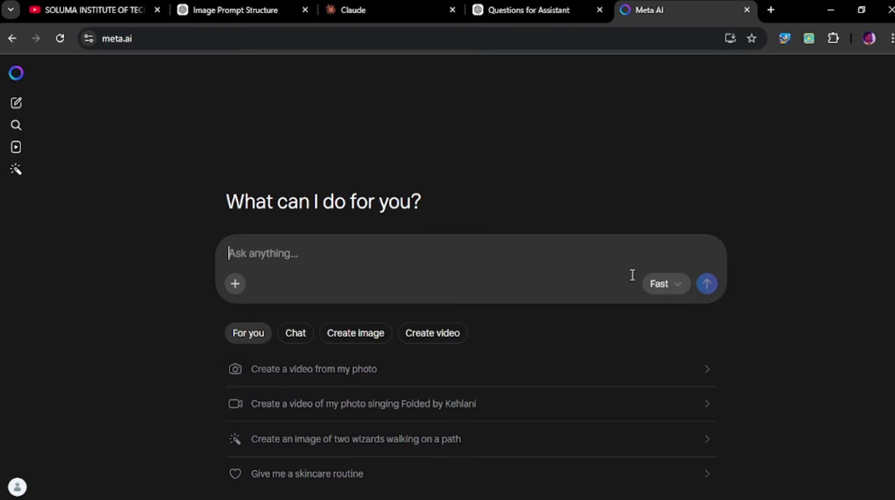
click(670, 285)
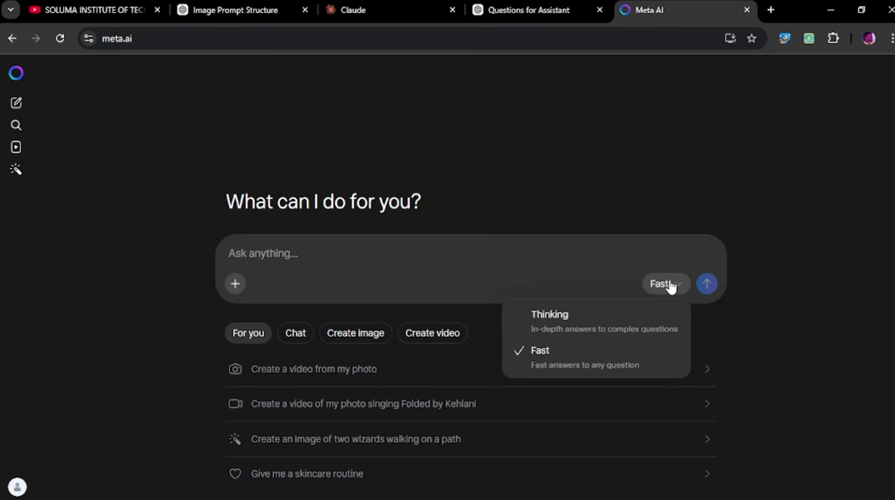
click(695, 252)
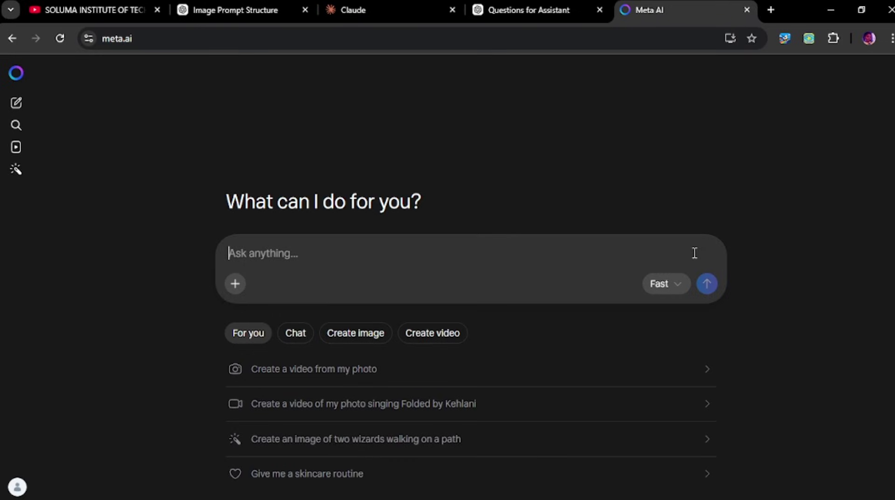
Paste the prompt about a powerful king on a glowing throne of gold and energy, set creation to Video and generate the animation
right_click(430, 254)
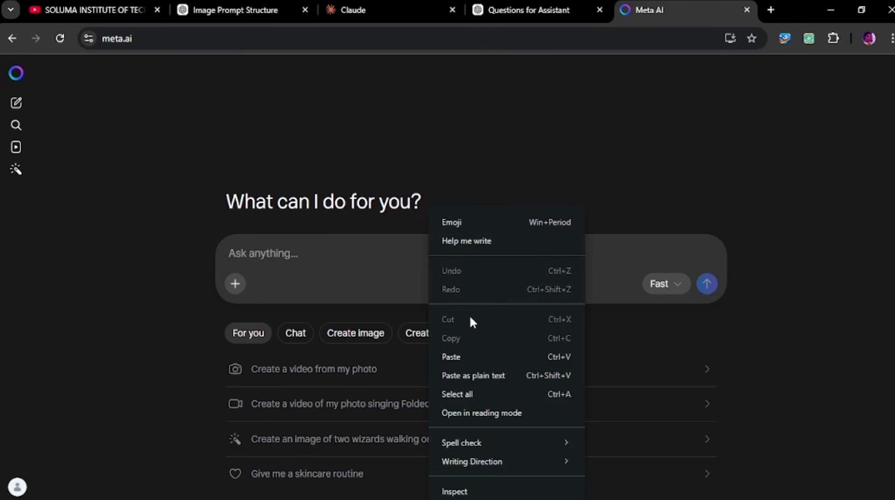
click(465, 355)
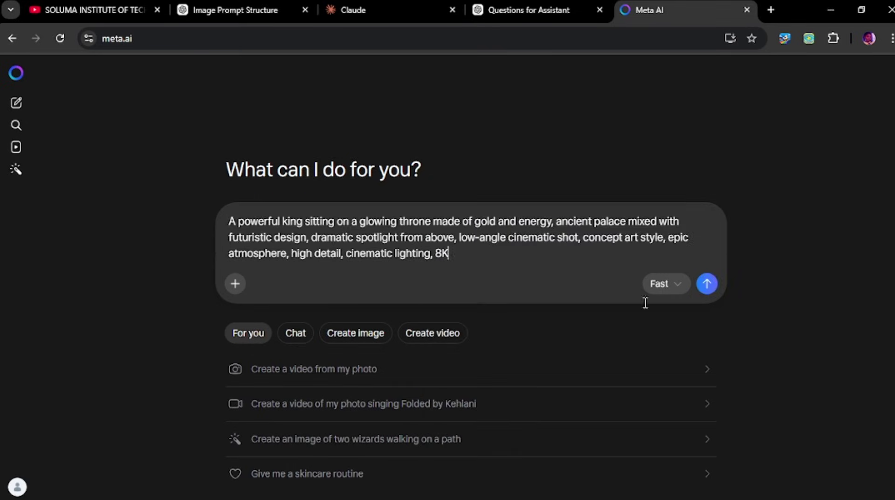
click(236, 283)
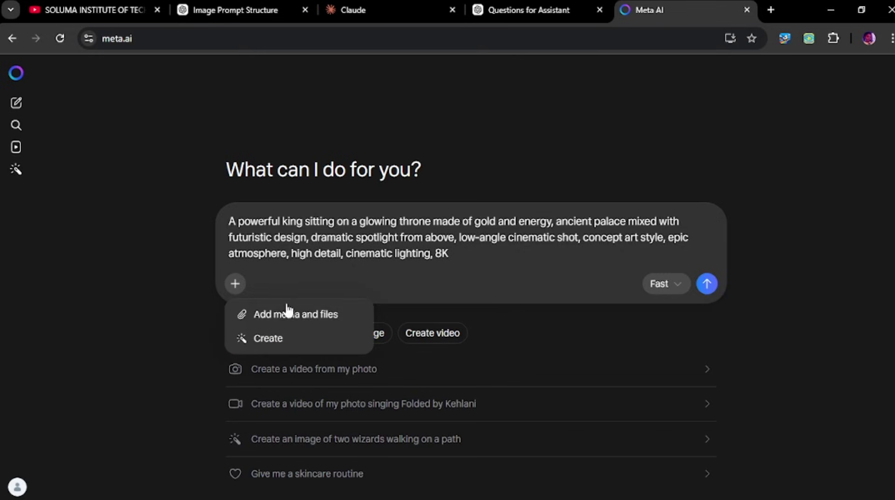
click(283, 342)
click(372, 285)
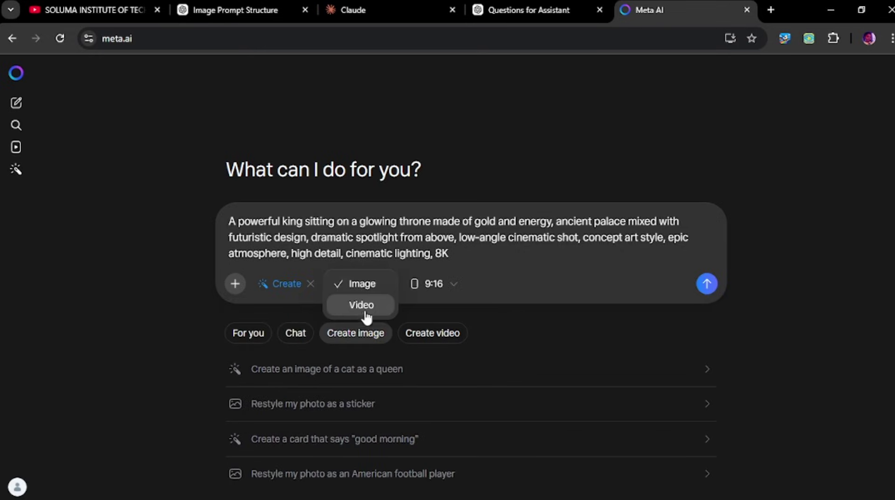
click(364, 307)
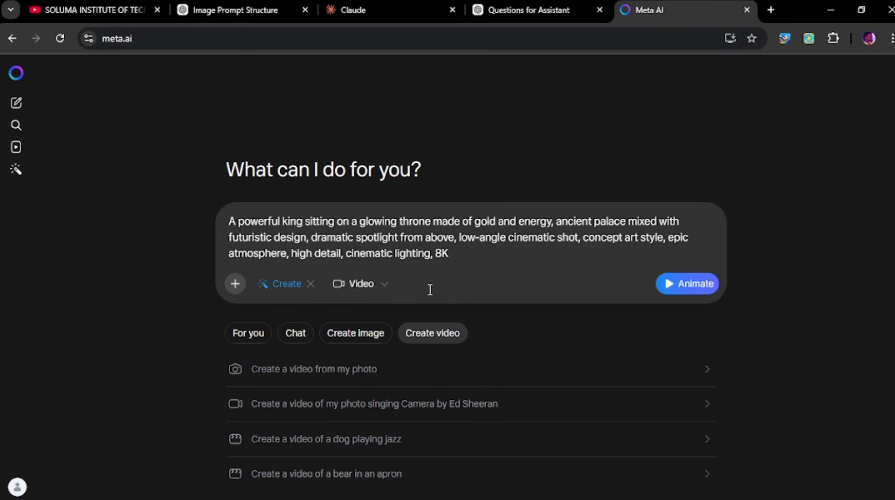
click(675, 289)
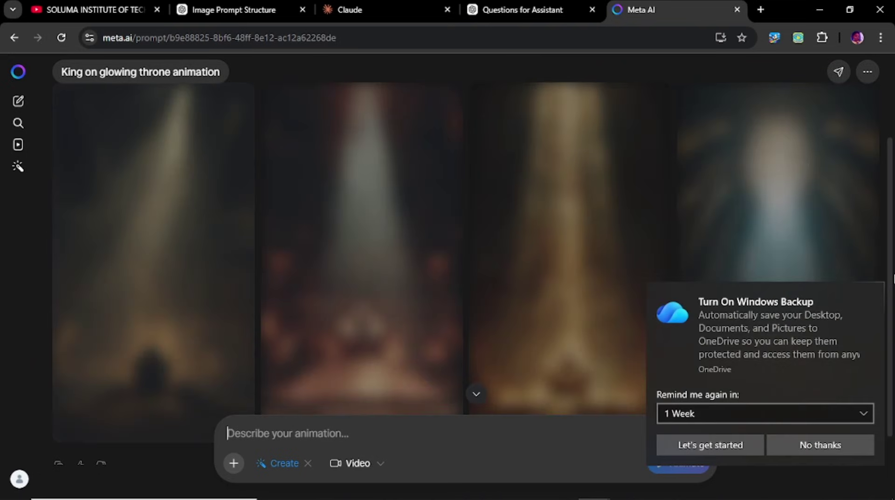
Decline the Windows Backup offer and review the generated videos of the king on the throne
mouse_move(844, 316)
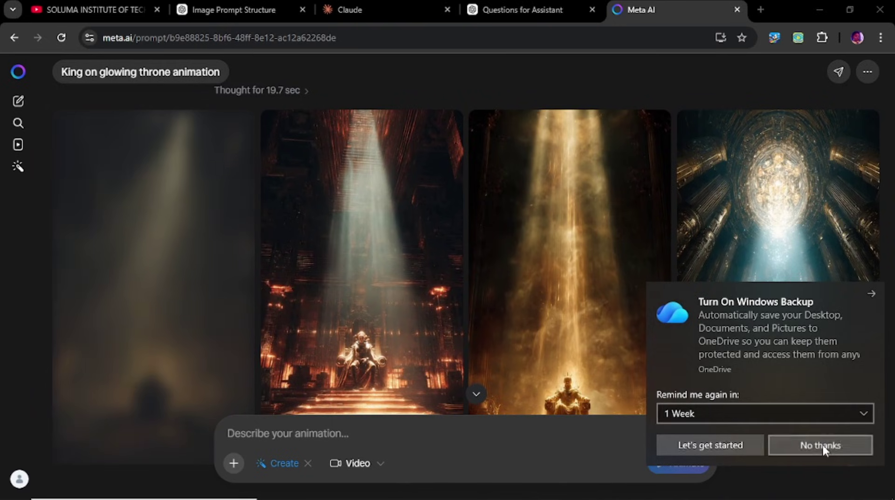
click(823, 445)
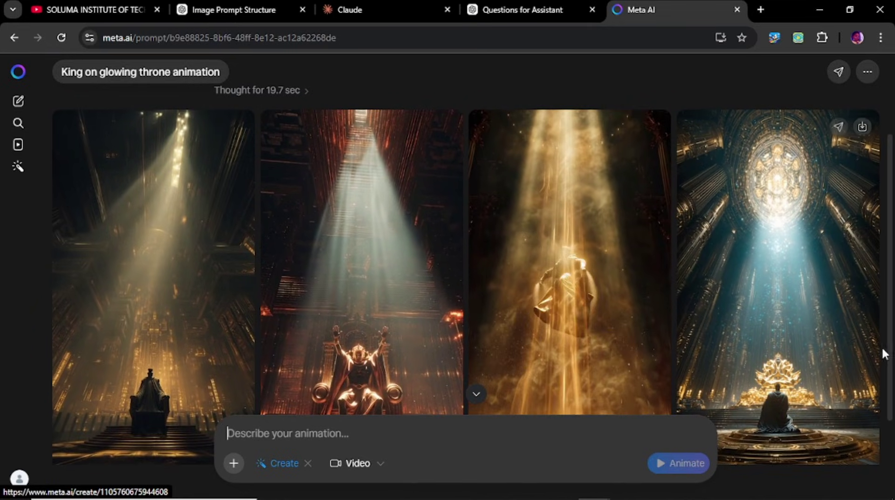
scroll(891, 345, down, 2)
drag(892, 345, 890, 384)
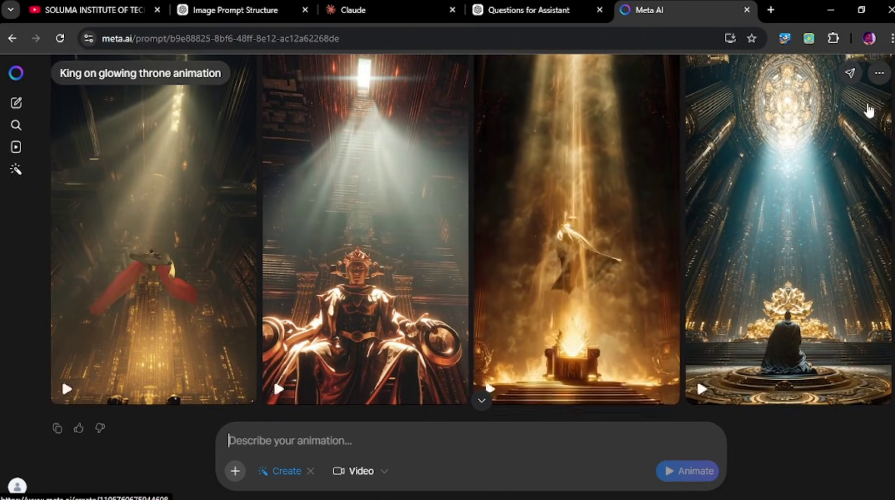
scroll(881, 196, up, 2)
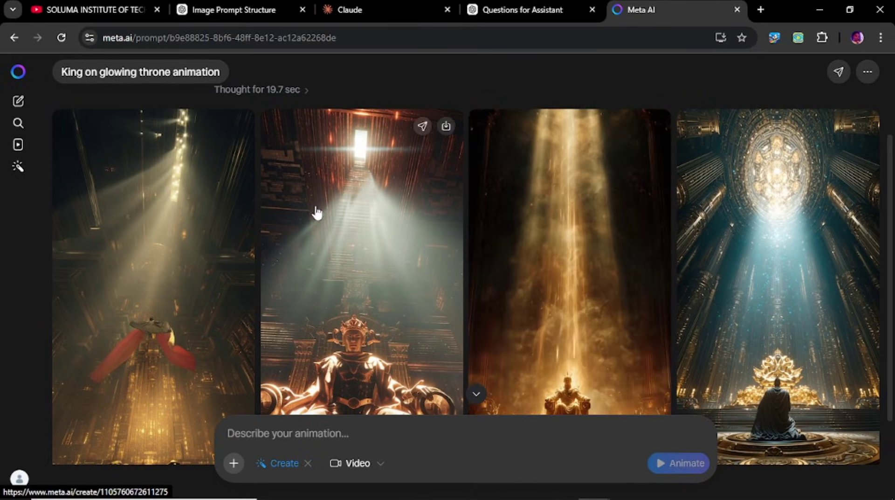
Switch creation to Image with a 16:9 aspect ratio and generate images from the same pasted king-on-a-throne prompt
click(353, 469)
click(361, 444)
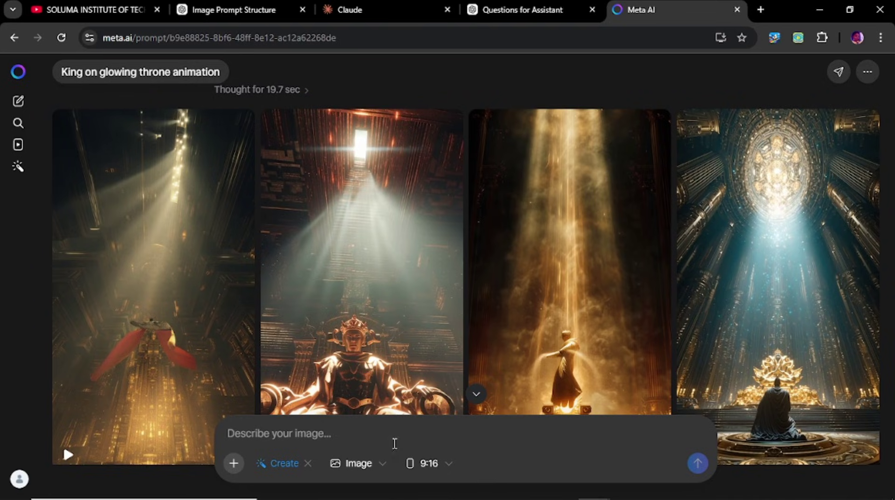
click(415, 464)
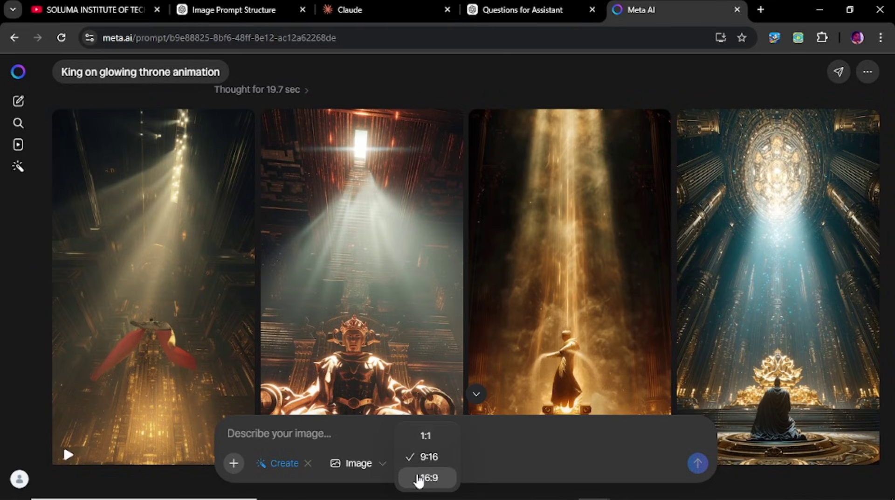
click(419, 476)
click(311, 432)
right_click(311, 432)
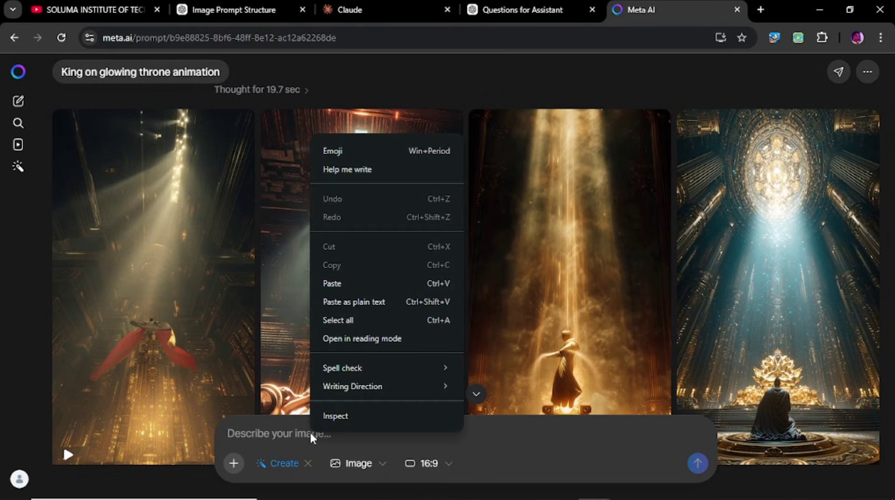
click(359, 284)
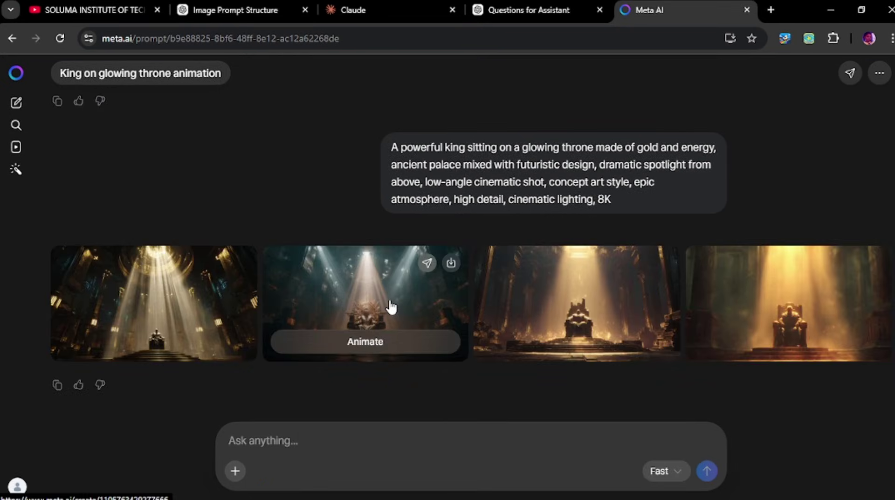
Open the second generated throne image full size and look at its result feedback and favourites options
click(391, 306)
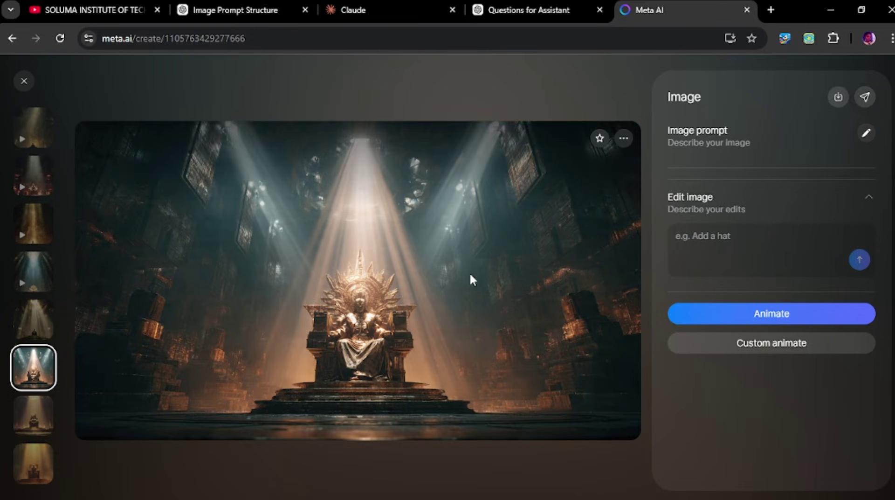
click(623, 139)
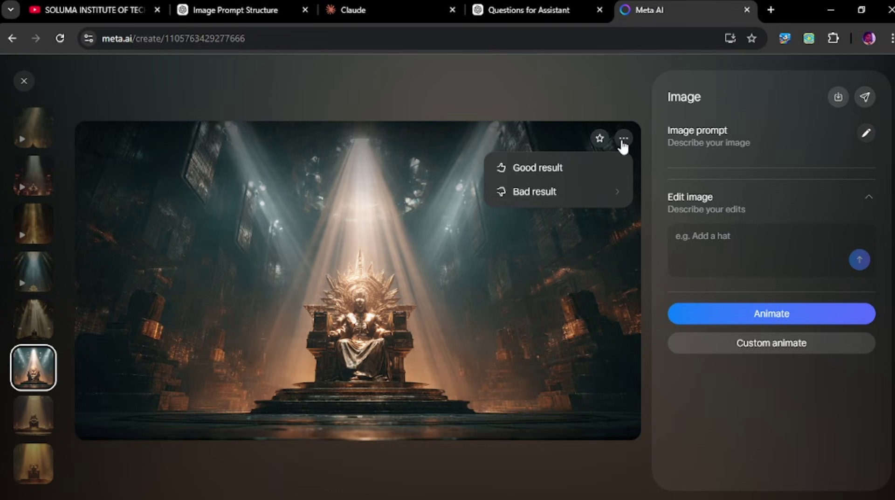
mouse_move(621, 192)
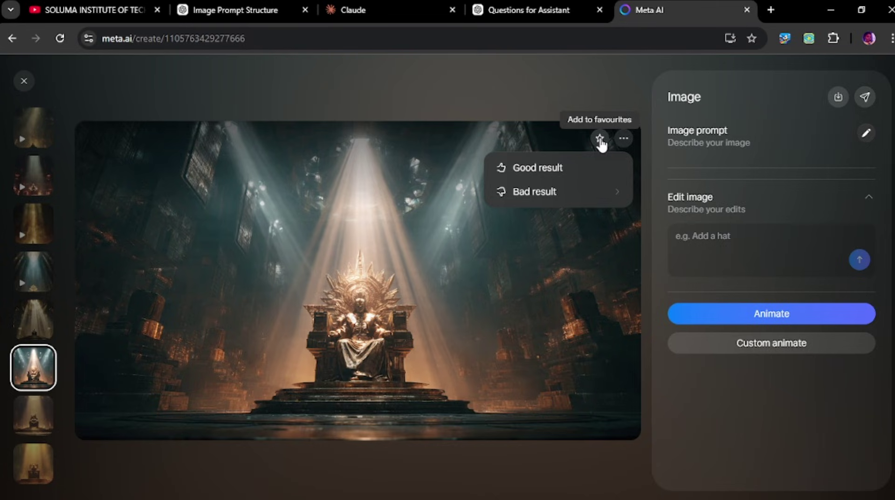
click(621, 84)
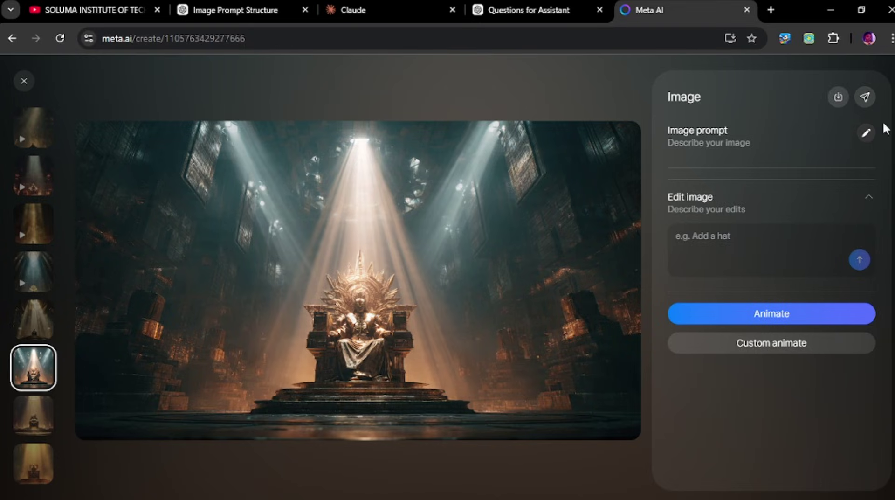
Look at the image prompt editor for the opened throne image, and close it without entering a description
click(866, 133)
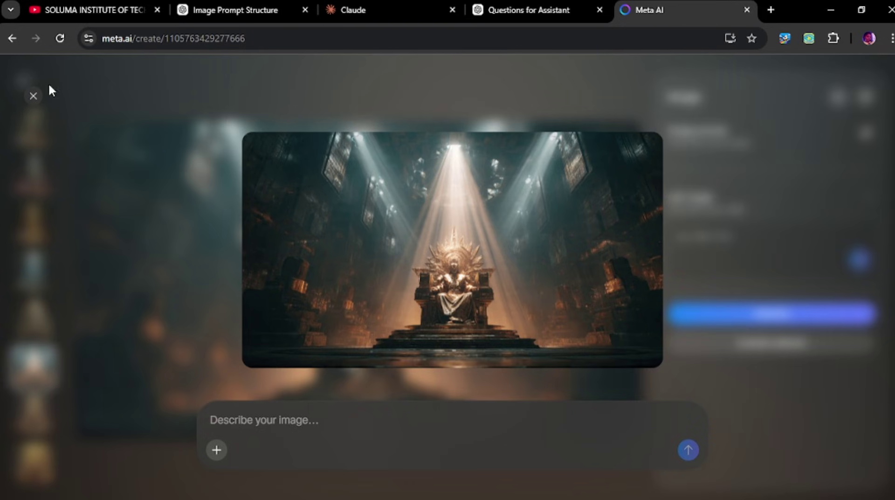
click(34, 96)
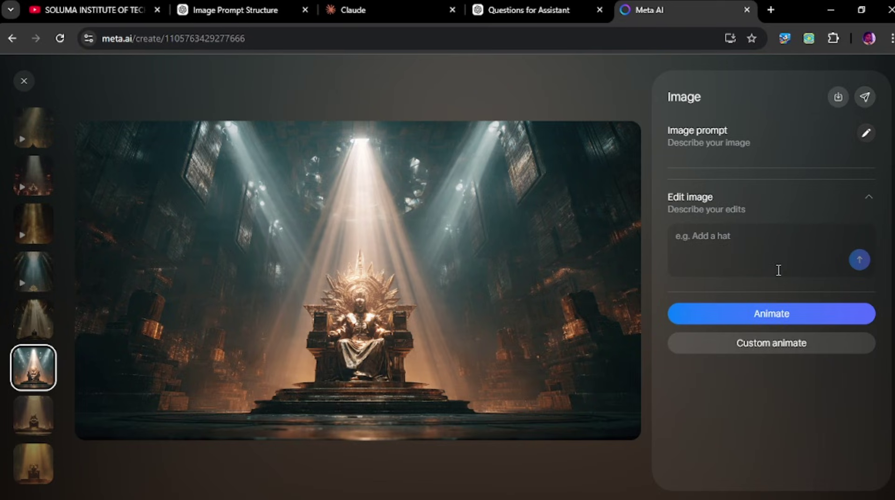
Create a custom animation of the throne image with the prompt "the king stands and steps down from his throne."
click(768, 344)
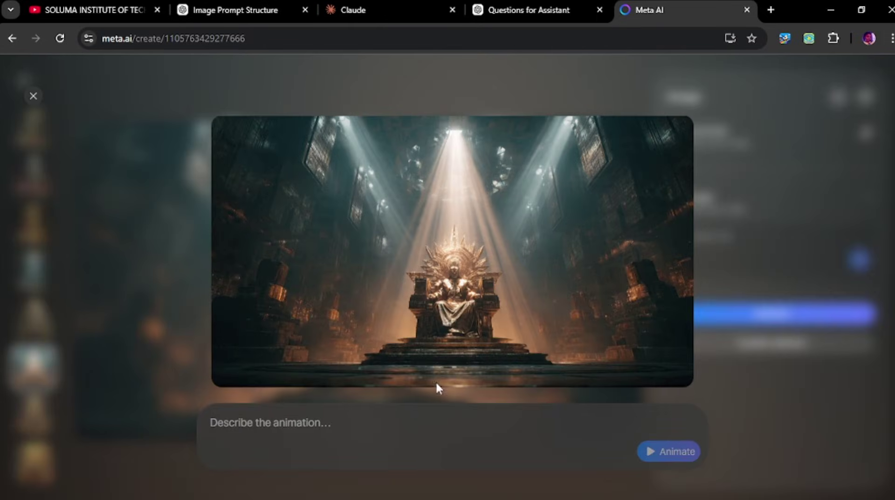
click(268, 423)
text(the ki)
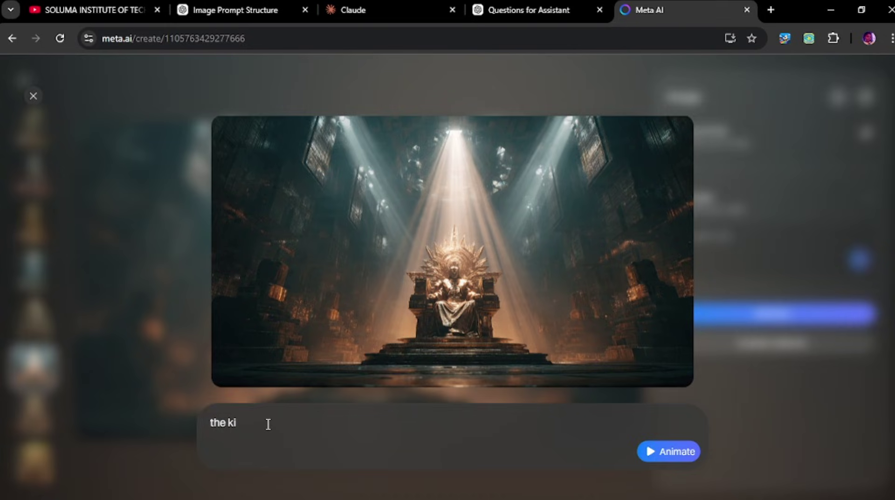
text(ng stands and ste)
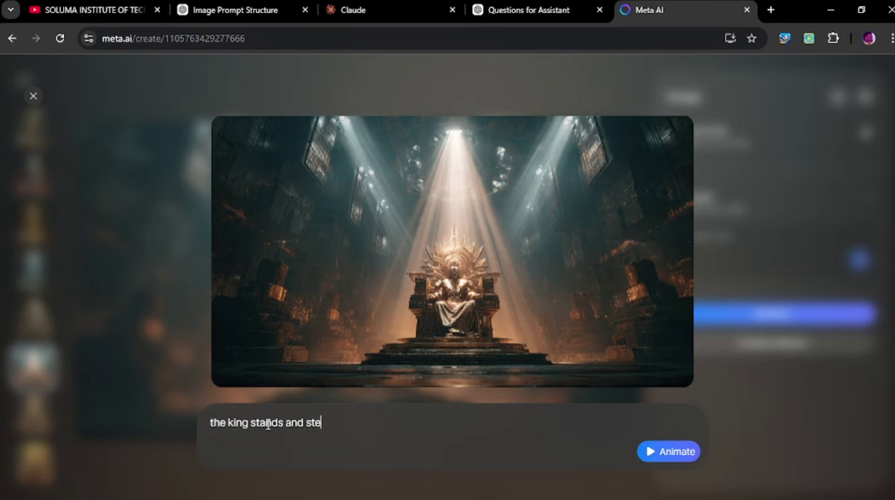
text(o)
key(BackSpace)
text(ps down from h)
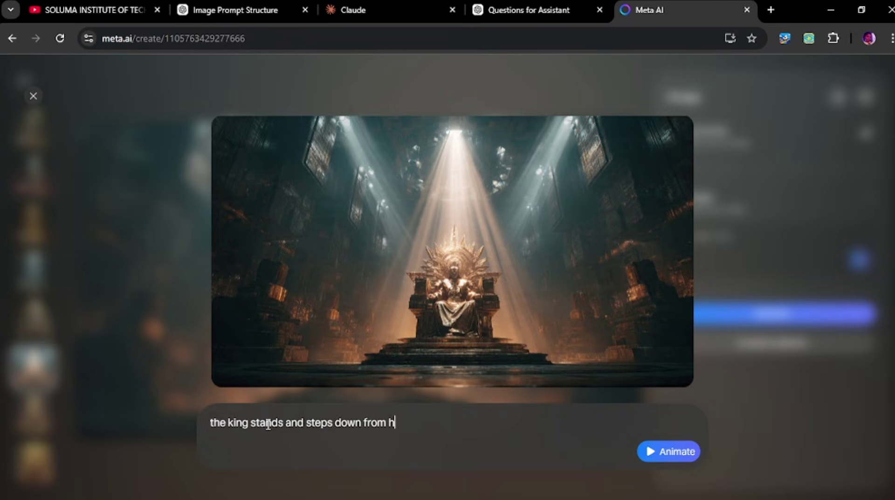
text(is throne.)
click(657, 453)
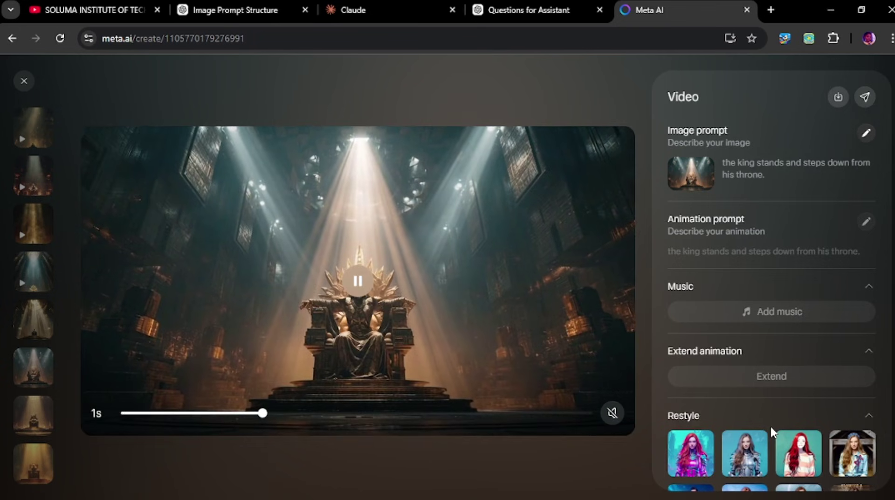
Review the playback of the king animation and examine its music, extend and restyle options
mouse_move(552, 343)
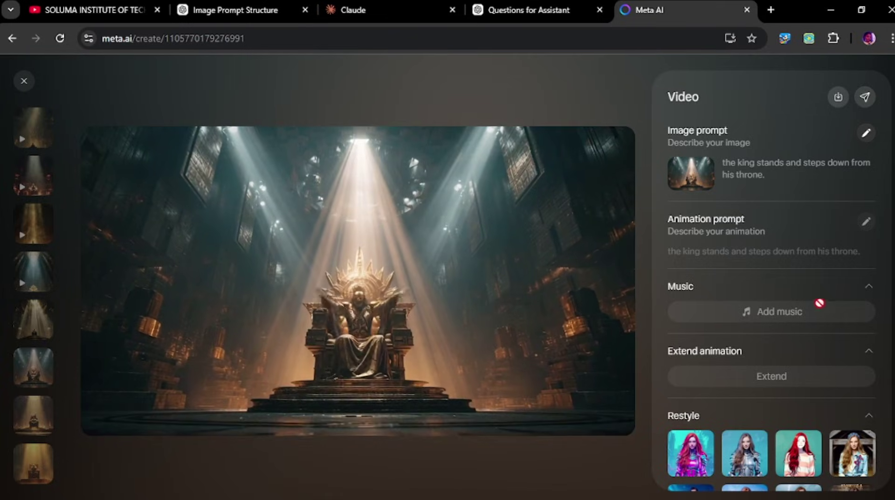
click(869, 289)
click(869, 289)
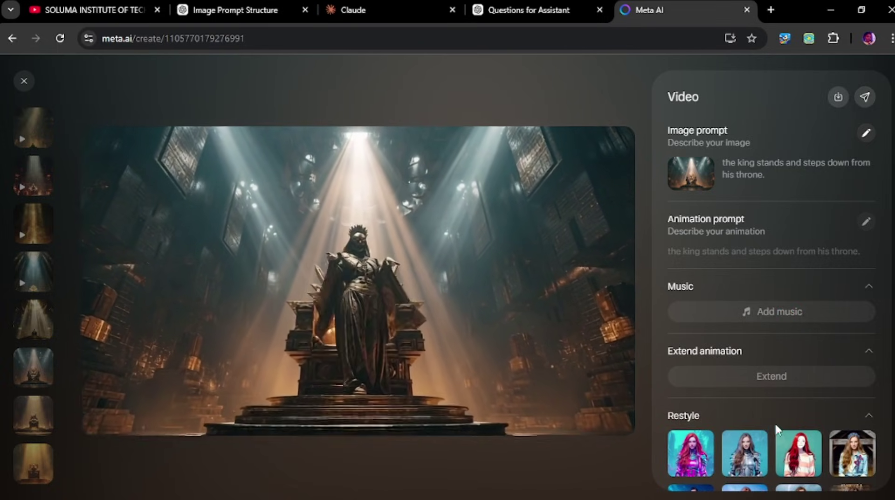
mouse_move(205, 401)
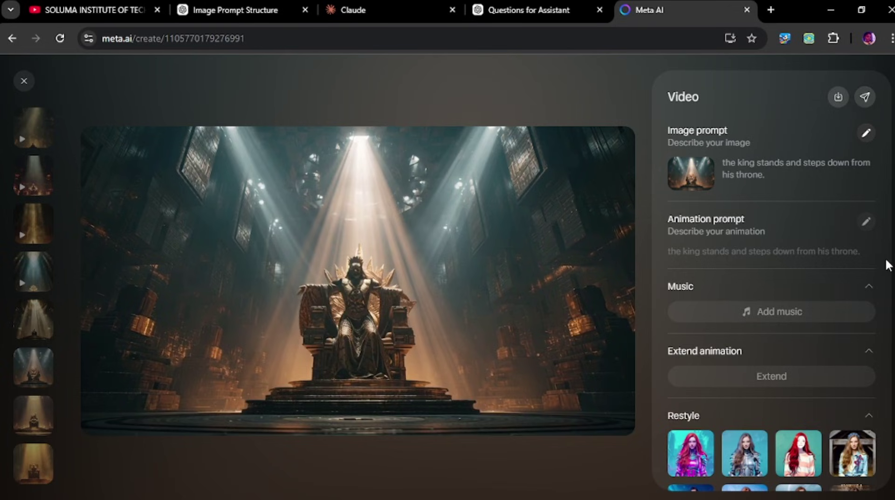
scroll(887, 264, down, 3)
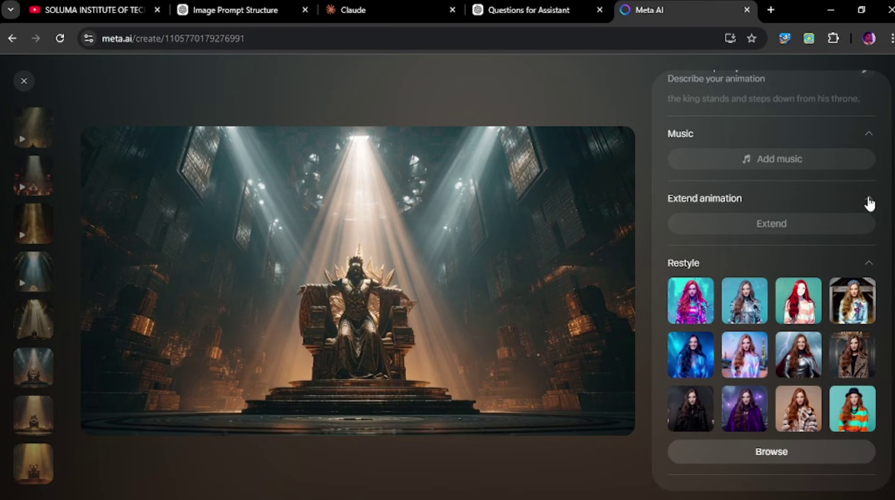
mouse_move(563, 406)
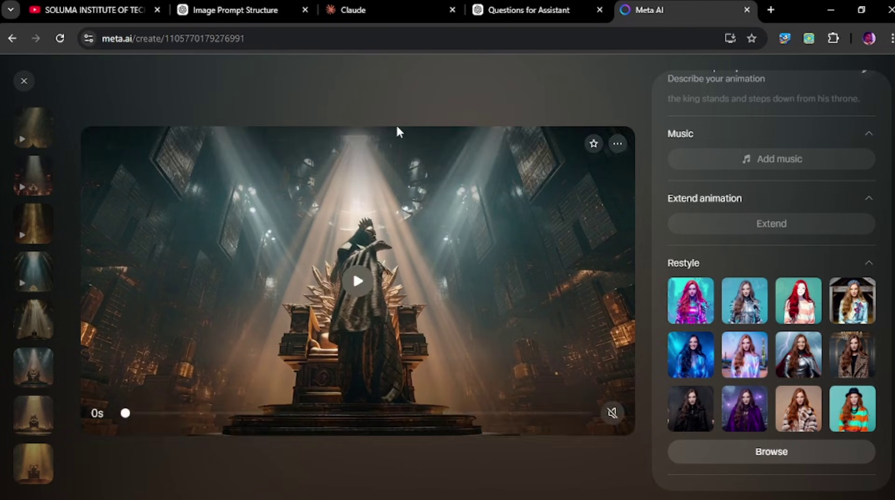
Return to the conversation, reopen the video of the king stepping down from his throne and extend its animation
click(23, 84)
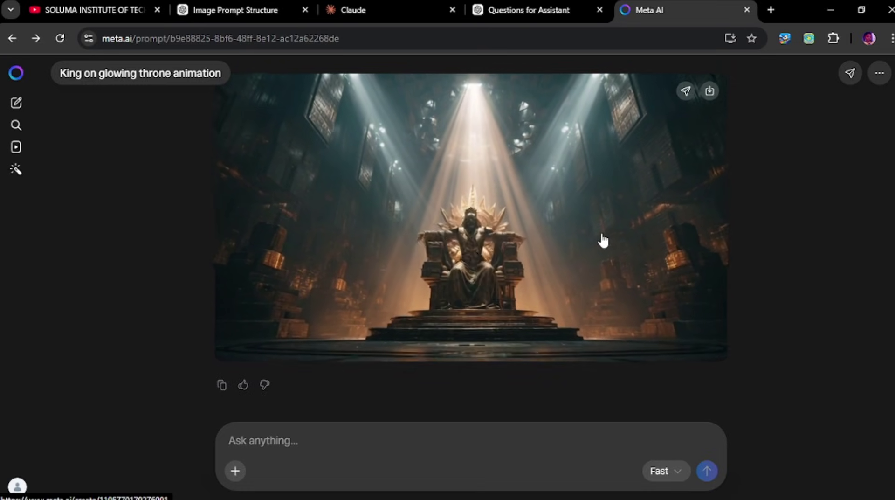
click(560, 238)
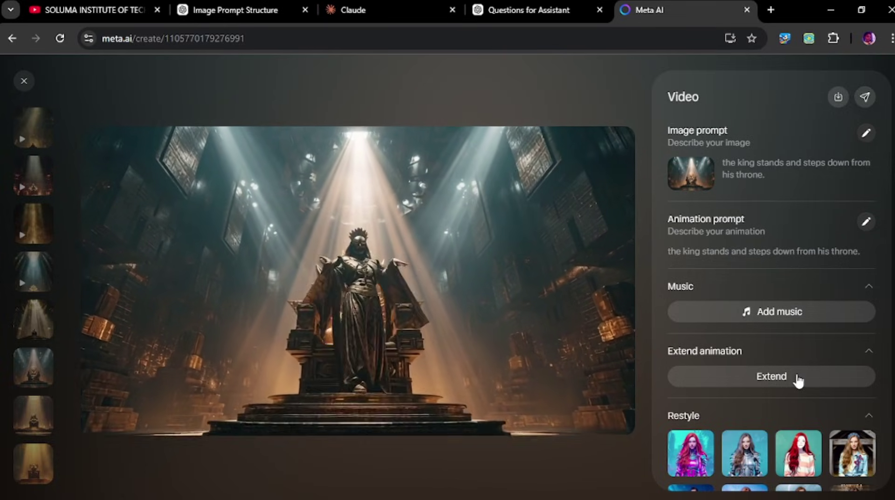
click(798, 379)
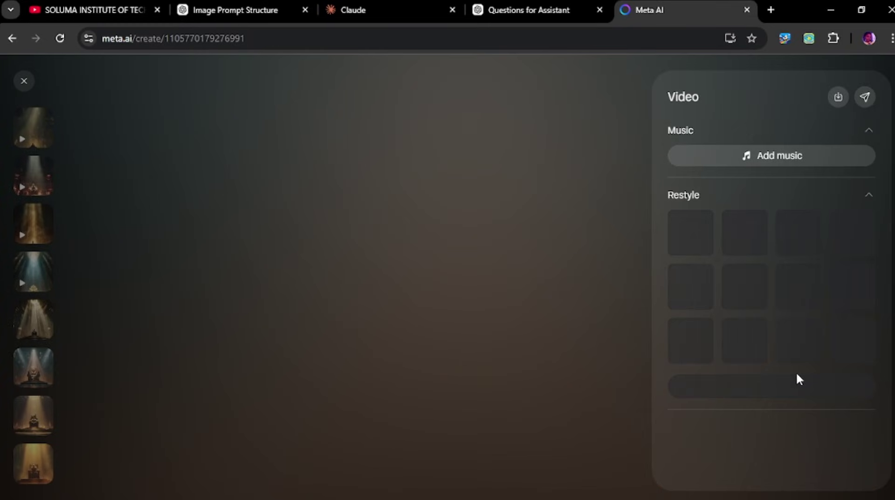